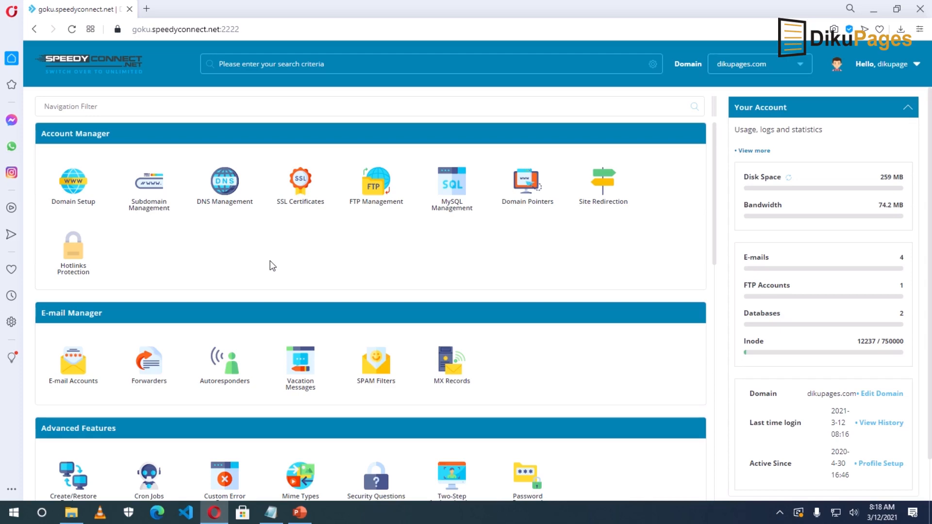
Step: Scroll to Extra Features in DirectAdmin and launch the Softaculous Auto Installer
{"action": "scroll", "coordinate": [419, 251], "scroll_direction": "down", "scroll_amount": 7}
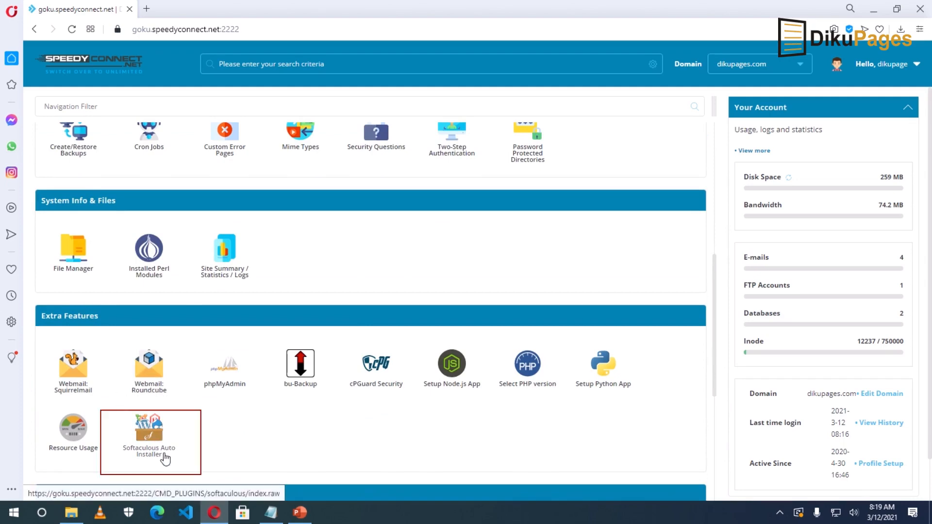
{"action": "left_click", "coordinate": [147, 443]}
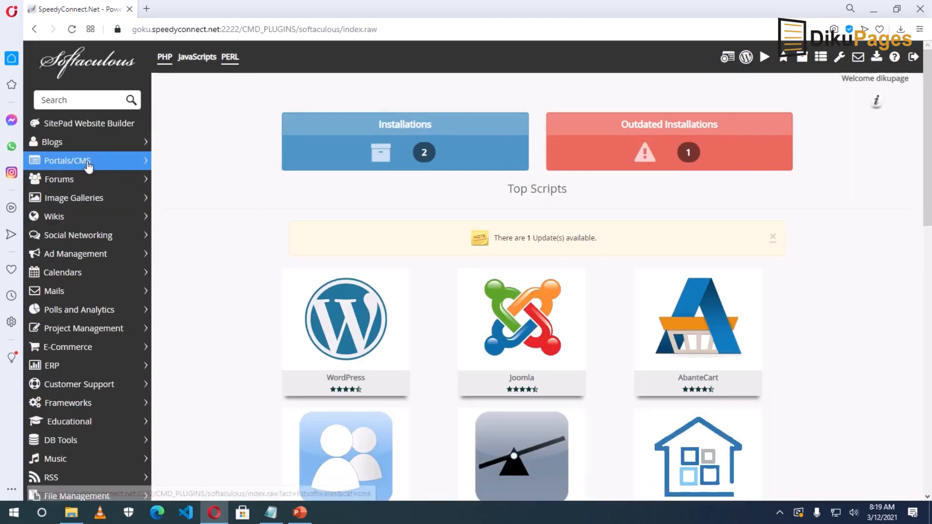
Step: Go to Drupal under Portals/CMS and start its installation form
{"action": "left_click", "coordinate": [109, 166]}
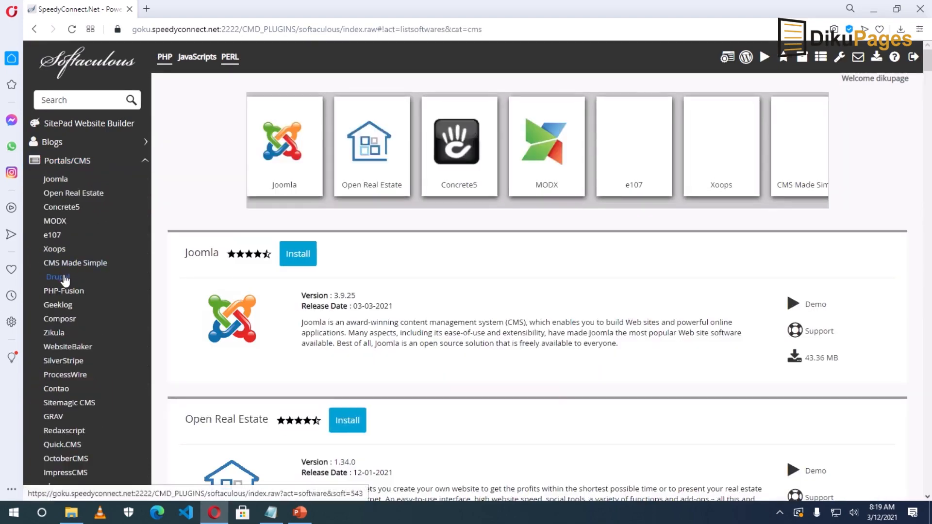
{"action": "left_click", "coordinate": [64, 277]}
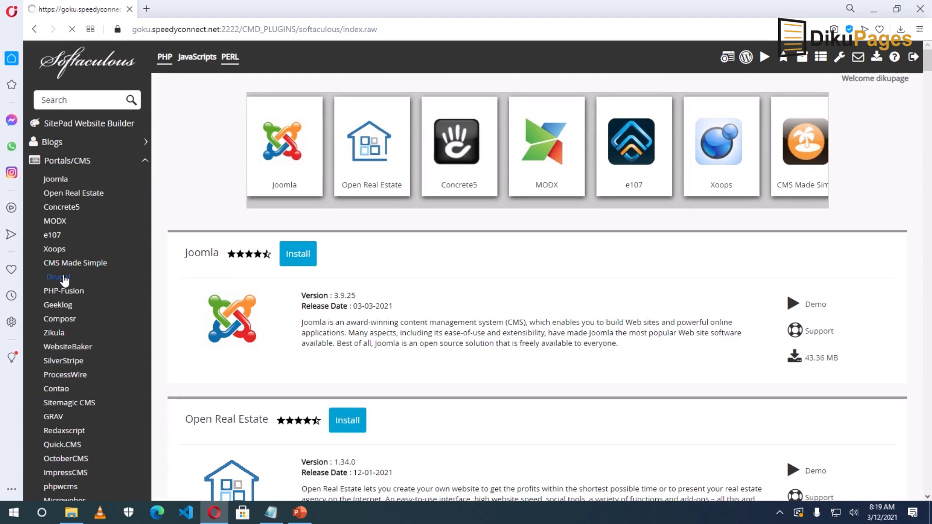
{"action": "left_click", "coordinate": [584, 325]}
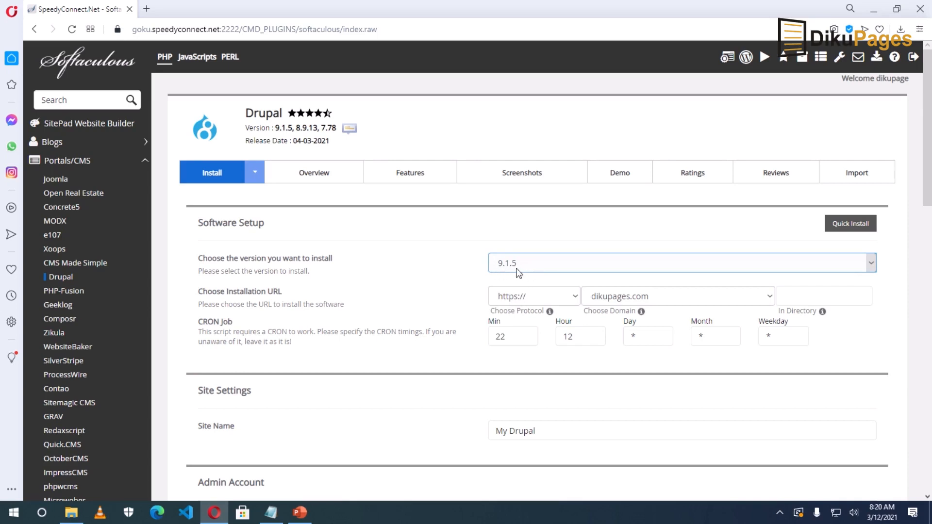
Step: Select Drupal version 7.78 and the drupal.dikupages.com domain for the install
{"action": "left_click", "coordinate": [550, 269]}
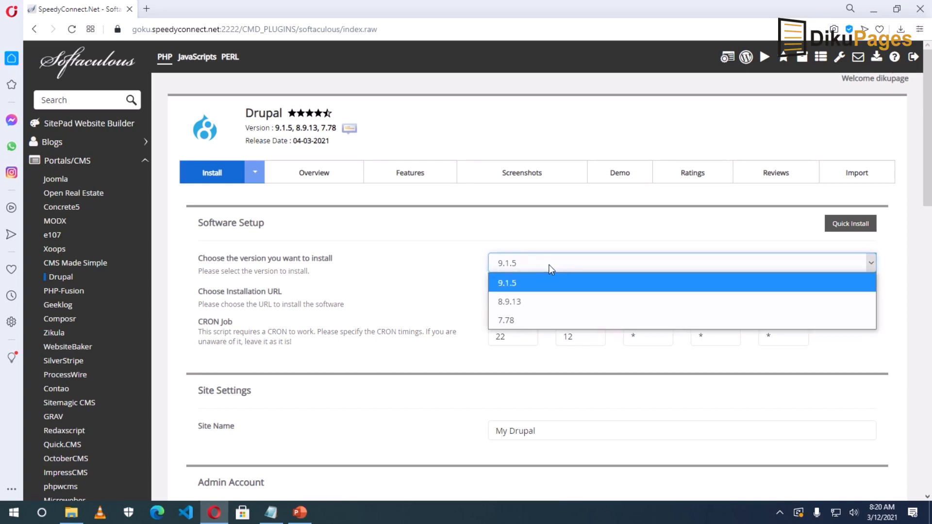
{"action": "left_click", "coordinate": [529, 321]}
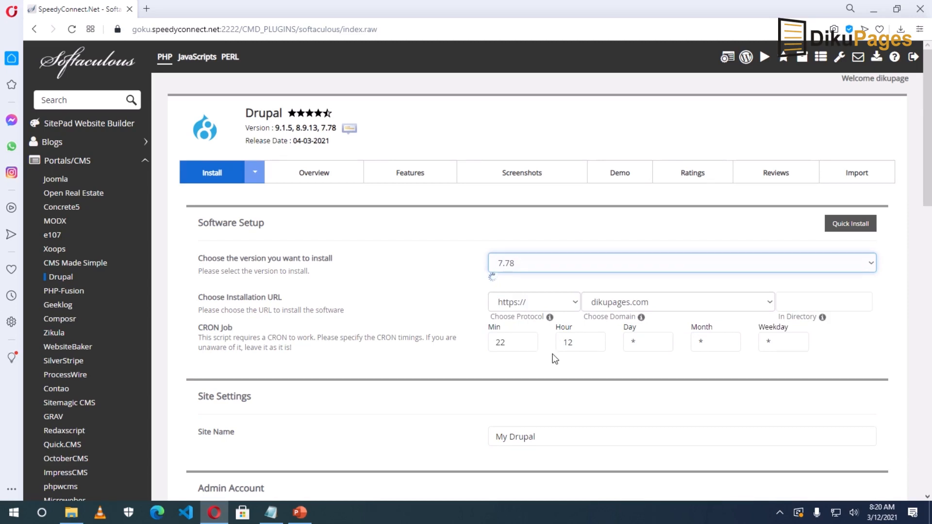
{"action": "left_click", "coordinate": [624, 299]}
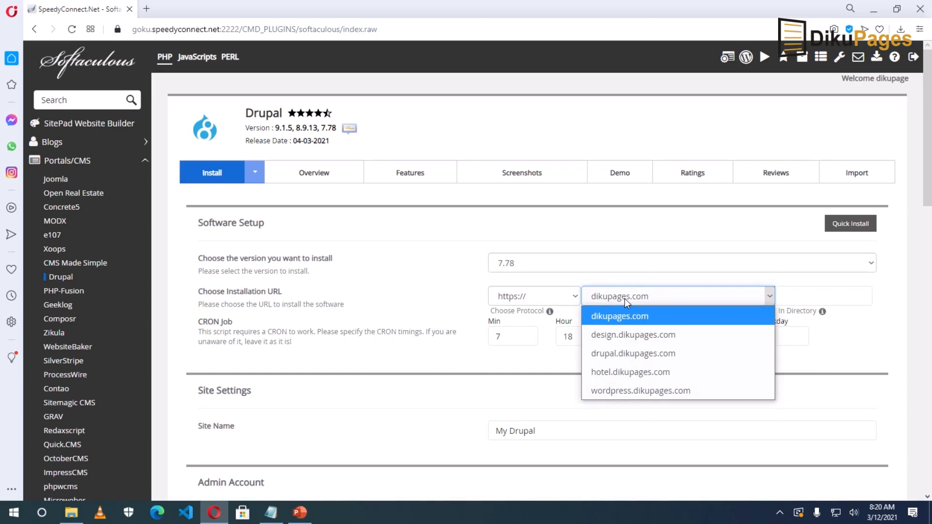
{"action": "left_click", "coordinate": [633, 354]}
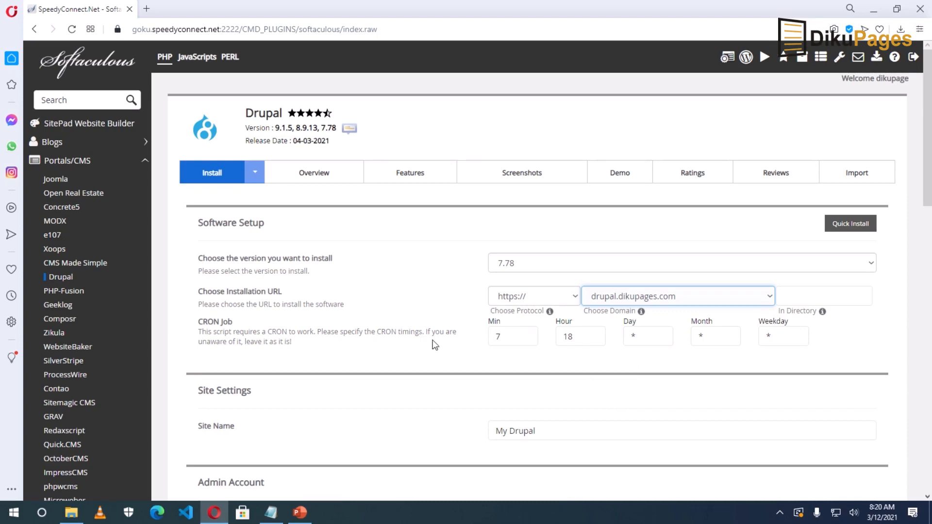
{"action": "scroll", "coordinate": [688, 380], "scroll_direction": "down", "scroll_amount": 1}
{"action": "scroll", "coordinate": [689, 380], "scroll_direction": "down", "scroll_amount": 3}
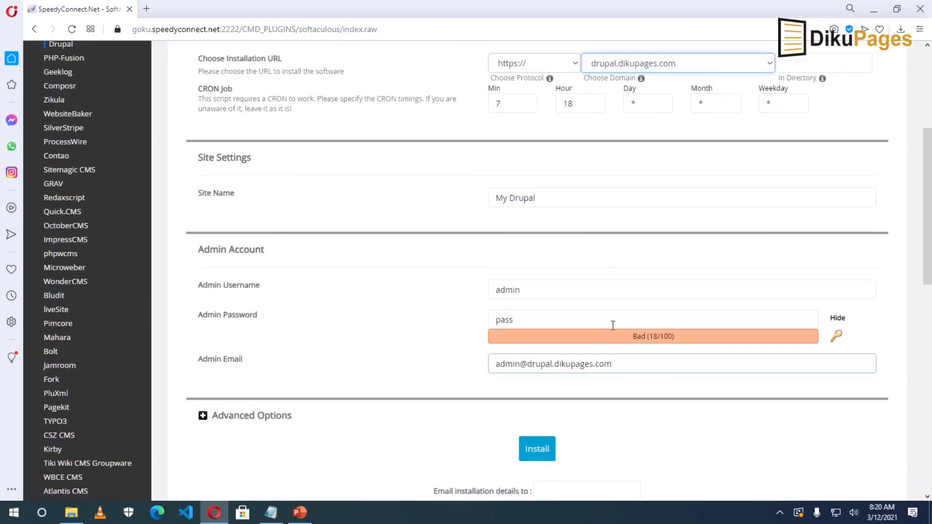
{"action": "scroll", "coordinate": [582, 233], "scroll_direction": "up", "scroll_amount": 1}
Step: Rename the site to Dikupages and replace the default admin username
{"action": "triple_click", "coordinate": [544, 259]}
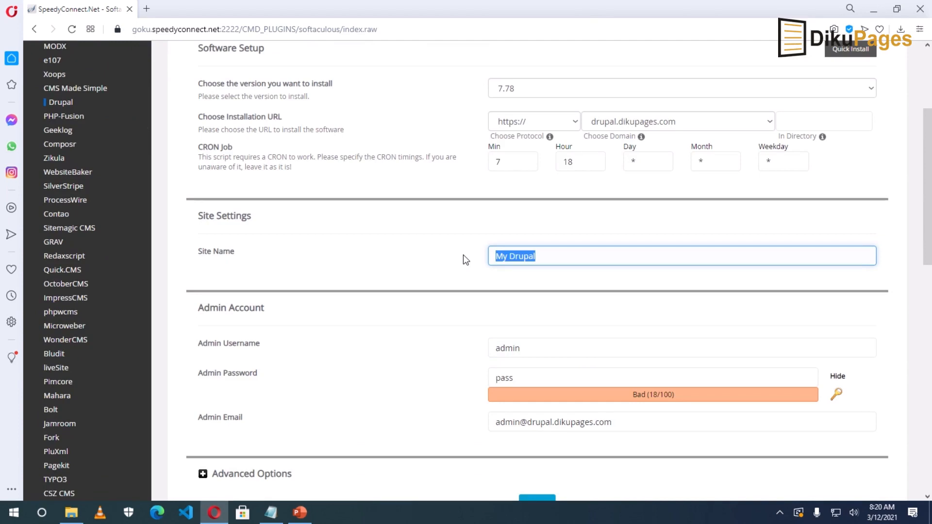
{"action": "type", "text": "Dikupages"}
{"action": "left_click", "coordinate": [465, 262]}
{"action": "scroll", "coordinate": [465, 265], "scroll_direction": "down", "scroll_amount": 1}
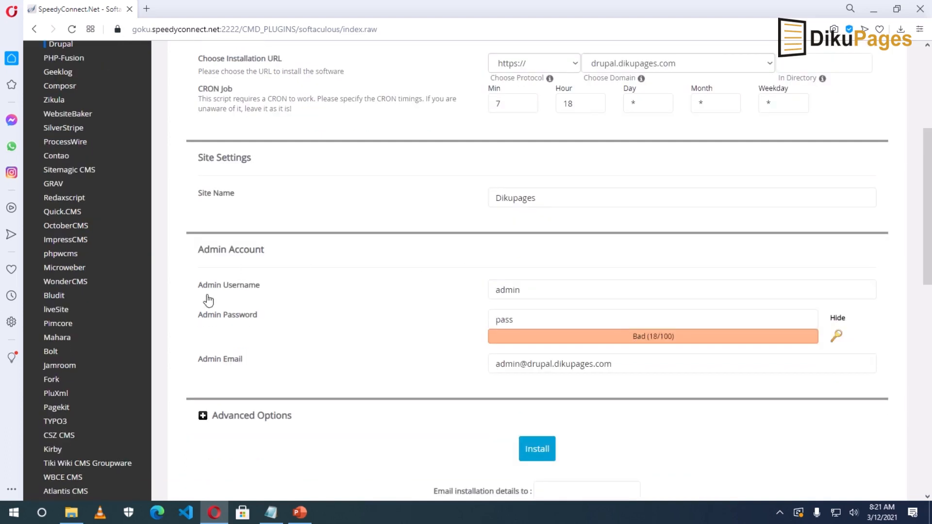
{"action": "double_click", "coordinate": [534, 290]}
{"action": "type", "text": "S"}
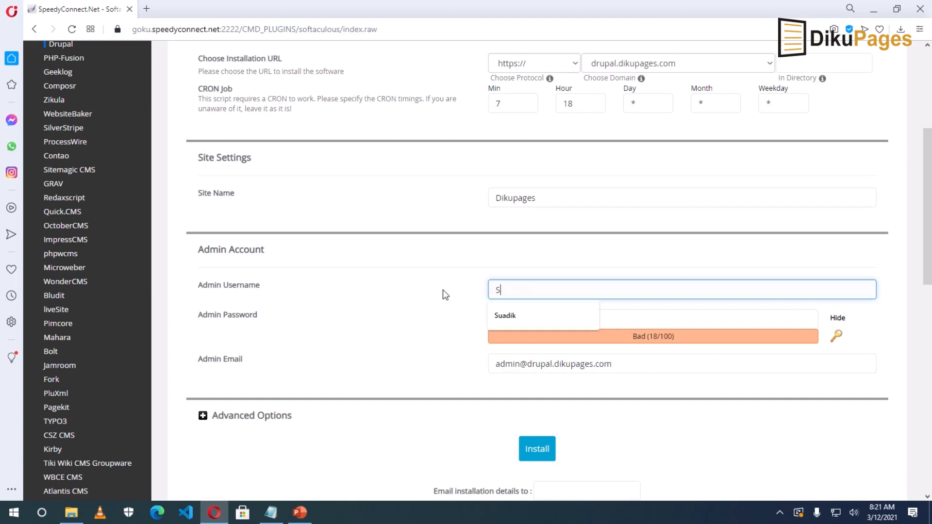
{"action": "type", "text": "uadiku"}
{"action": "key", "text": "BackSpace"}
{"action": "left_click", "coordinate": [444, 294]}
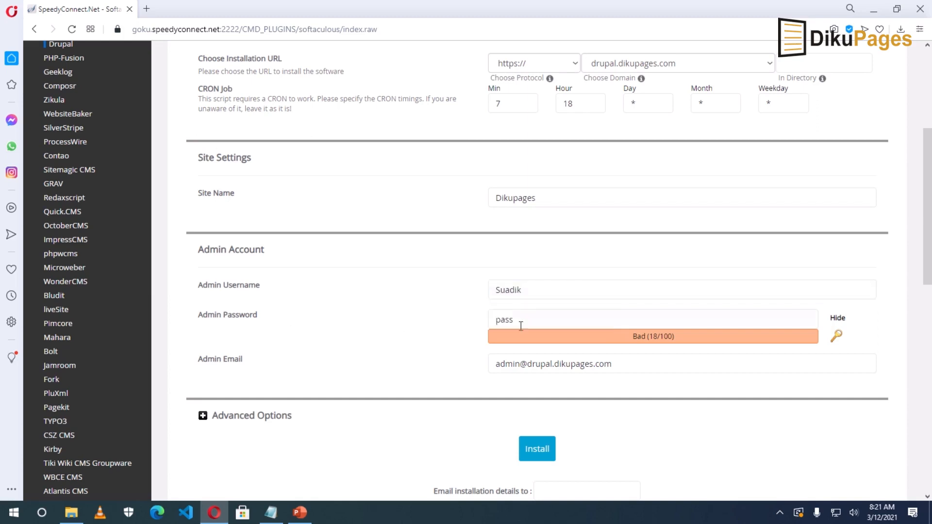
Step: Paste a strong admin password and type a new admin e-mail address
{"action": "left_click", "coordinate": [840, 322]}
{"action": "left_click_drag", "start_coordinate": [506, 316], "coordinate": [447, 325]}
{"action": "key", "text": "ctrl+v"}
{"action": "left_click_drag", "start_coordinate": [636, 364], "coordinate": [479, 369]}
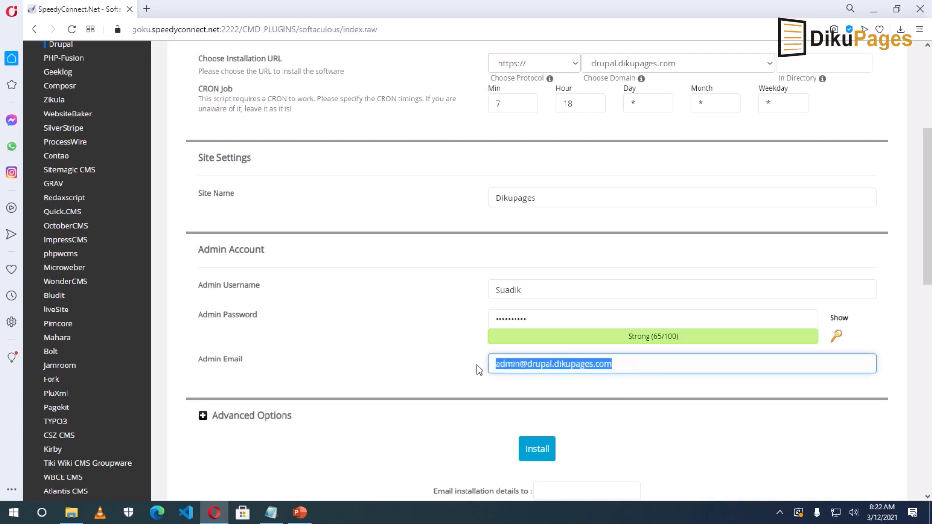
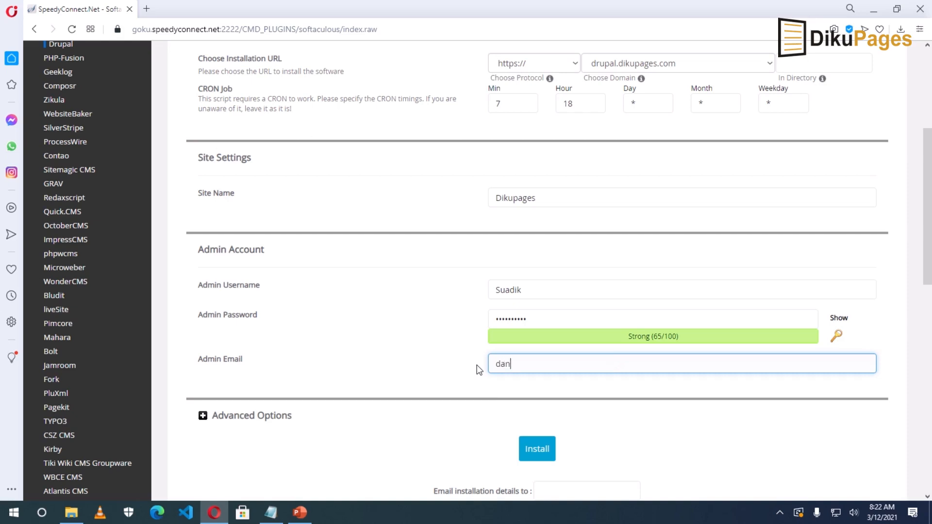
Step: Expand and collapse Advanced Options, then launch the Drupal 7.78 installation
{"action": "scroll", "coordinate": [542, 359], "scroll_direction": "down", "scroll_amount": 5}
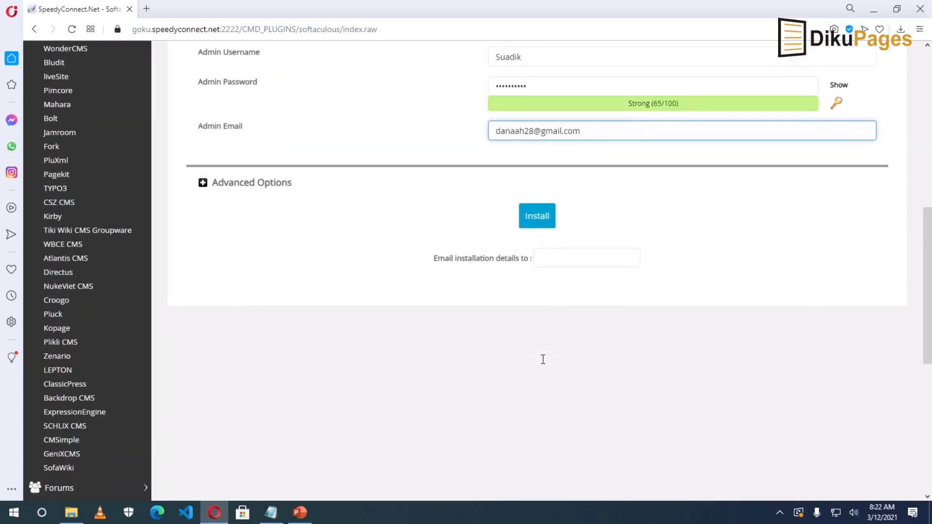
{"action": "left_click", "coordinate": [246, 190]}
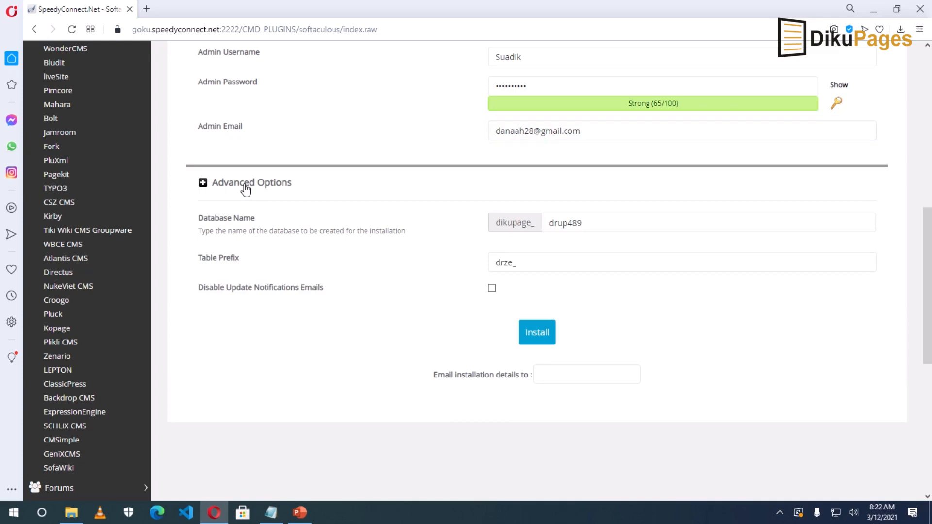
{"action": "left_click", "coordinate": [246, 189]}
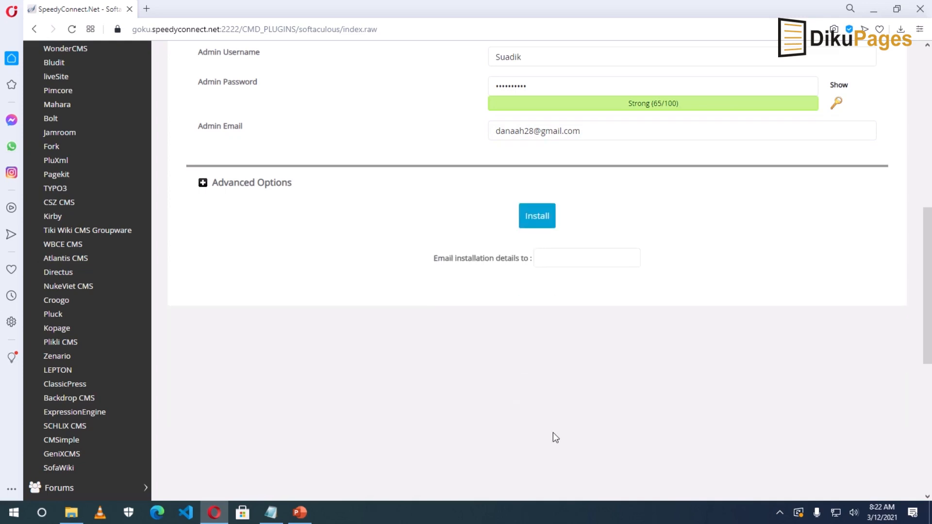
{"action": "left_click", "coordinate": [543, 217]}
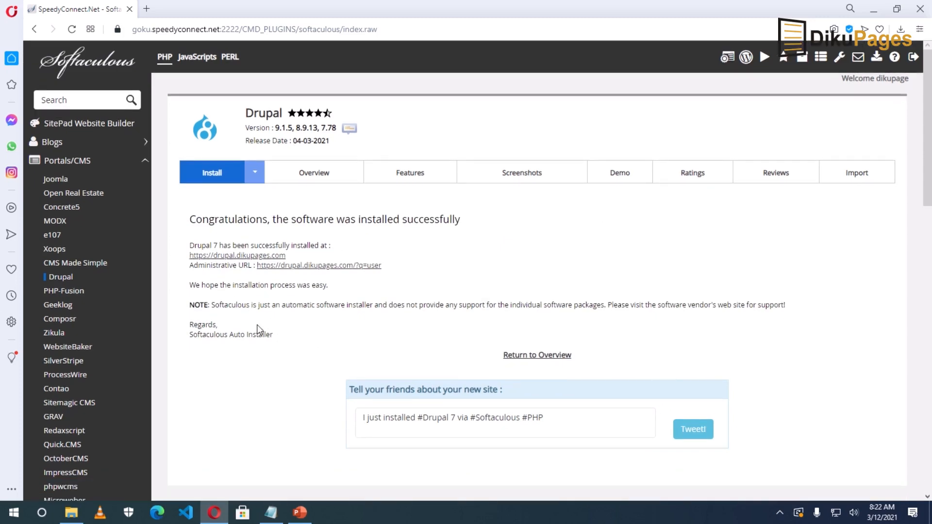
Step: Open drupal.dikupages.com in a new tab and click through its login username and password fields
{"action": "left_click", "coordinate": [227, 257]}
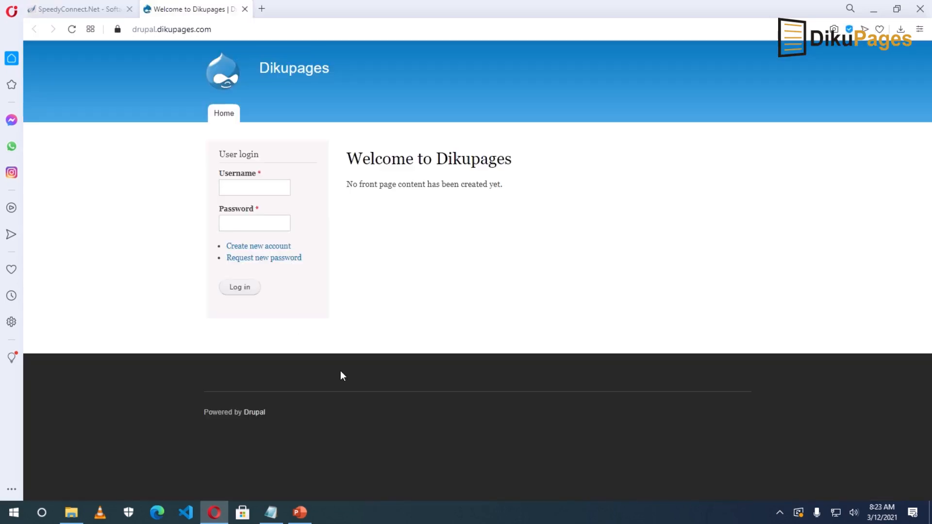
{"action": "left_click", "coordinate": [235, 186]}
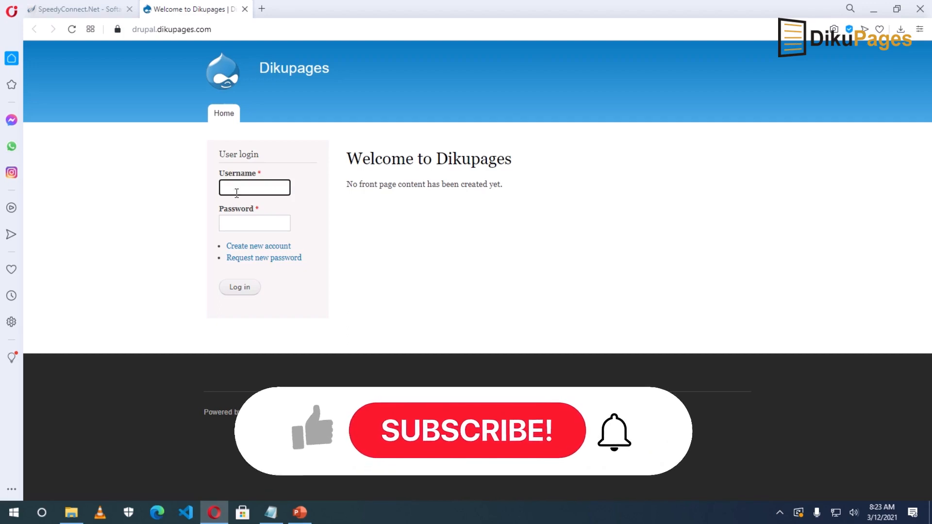
{"action": "left_click", "coordinate": [237, 223]}
{"action": "left_click", "coordinate": [238, 187]}
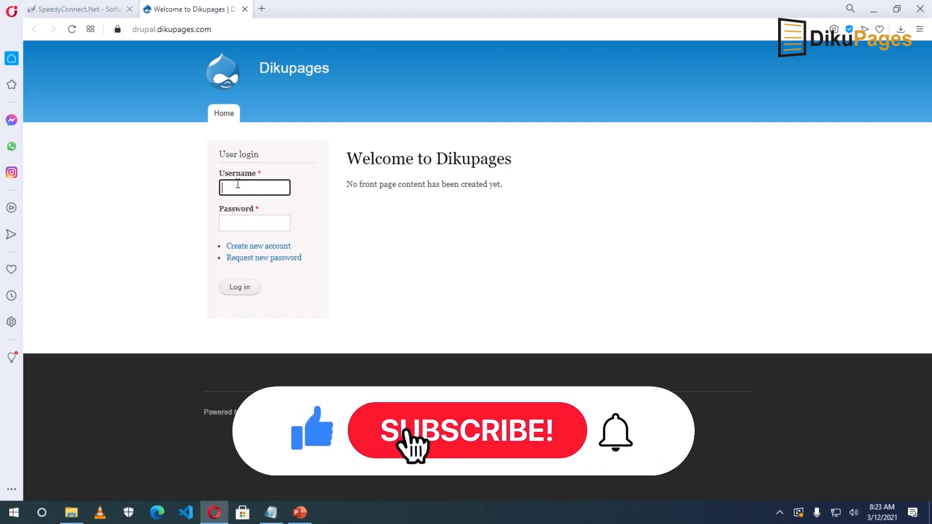
{"action": "left_click", "coordinate": [242, 228]}
{"action": "left_click", "coordinate": [245, 192]}
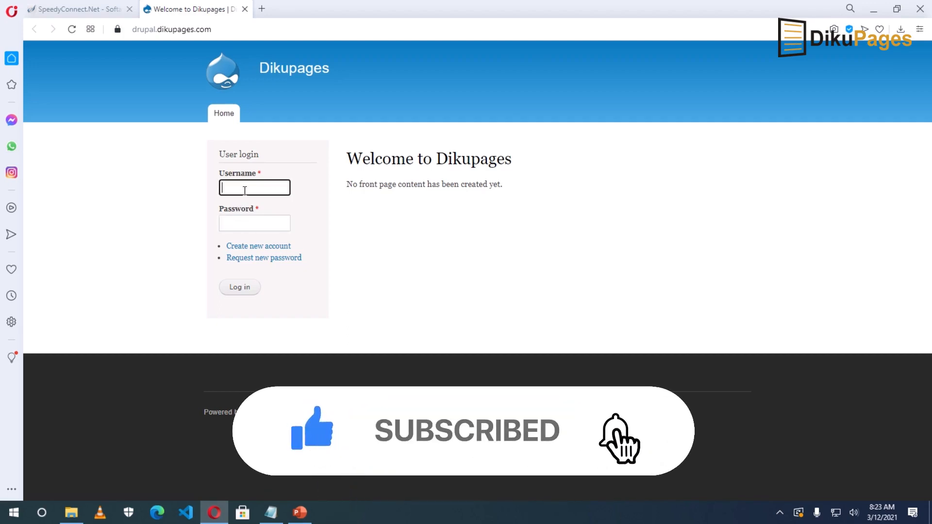